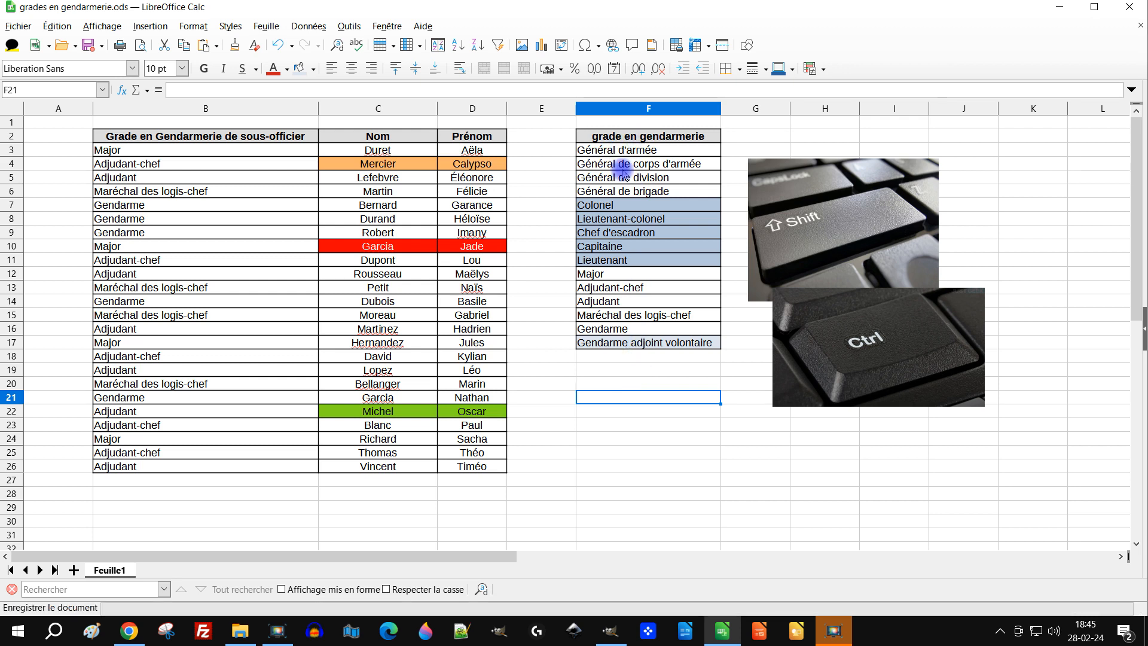
- Correct the heading of the rank list in F2 to read "grades en gendarmerie"
double_click(625, 137)
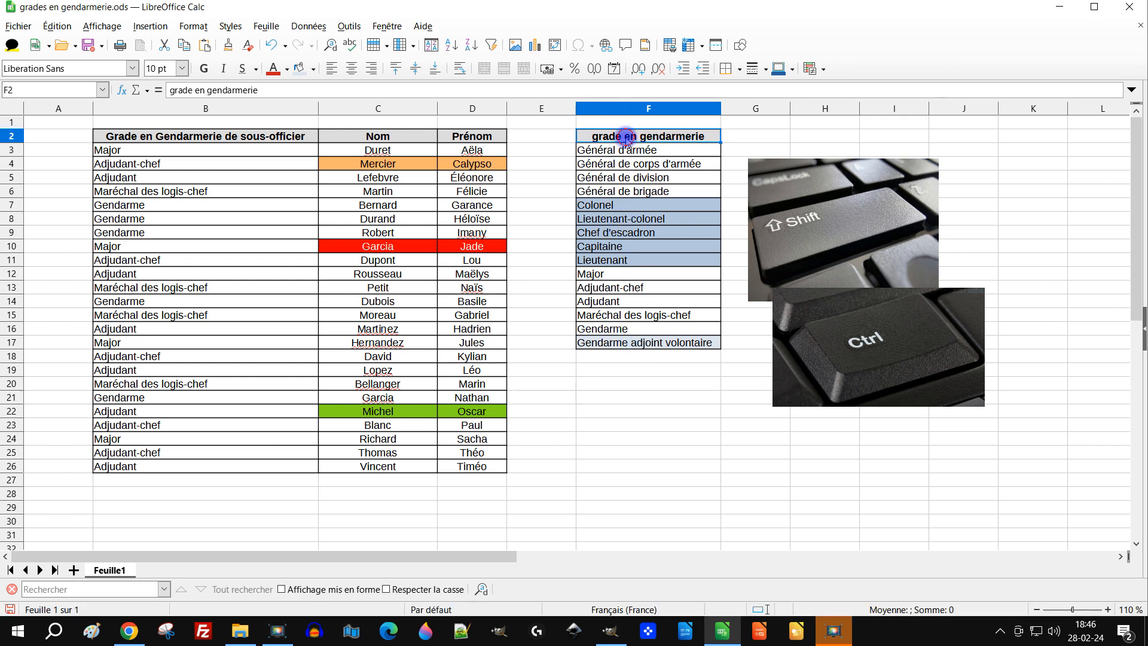
key("shift+Left")
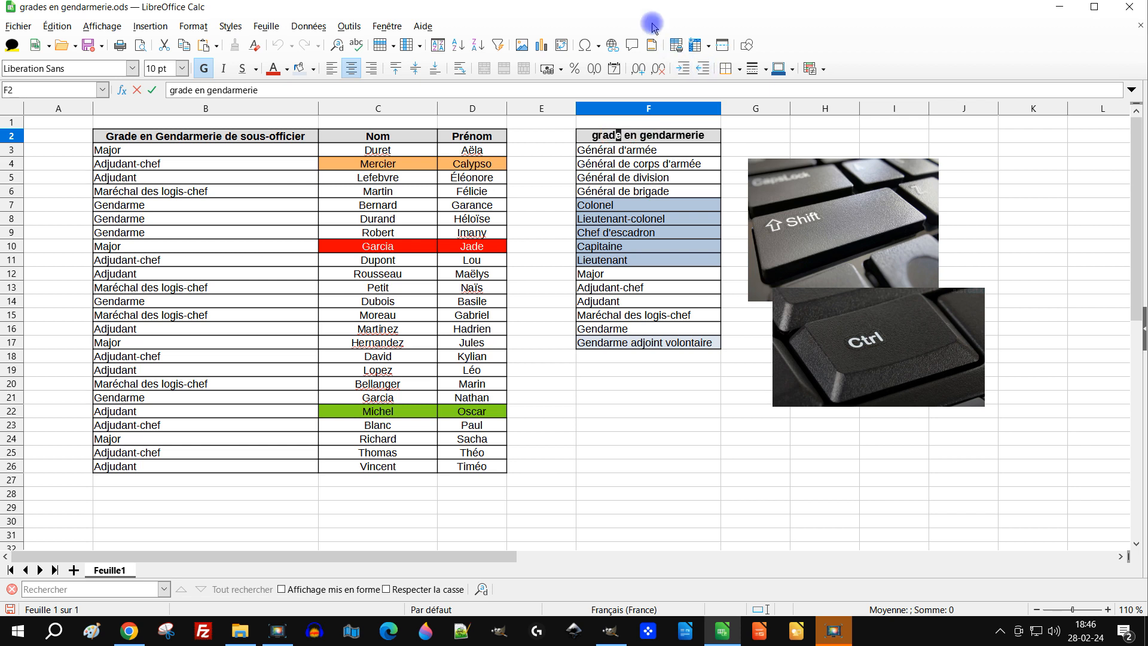
type("es")
key("Return")
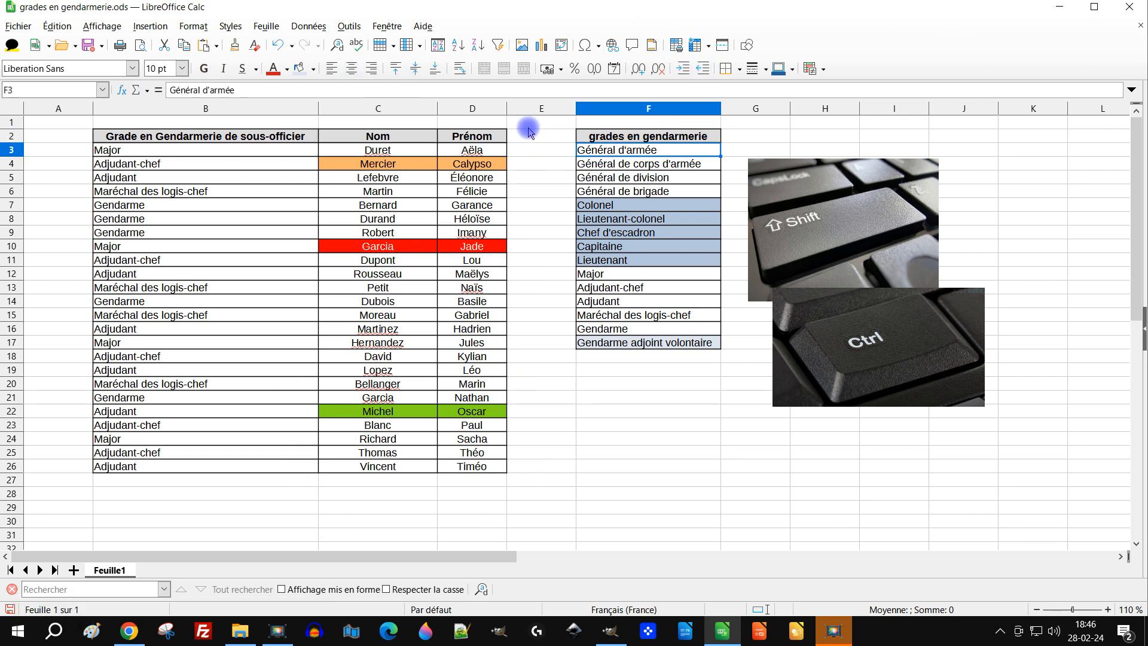
left_click(565, 441)
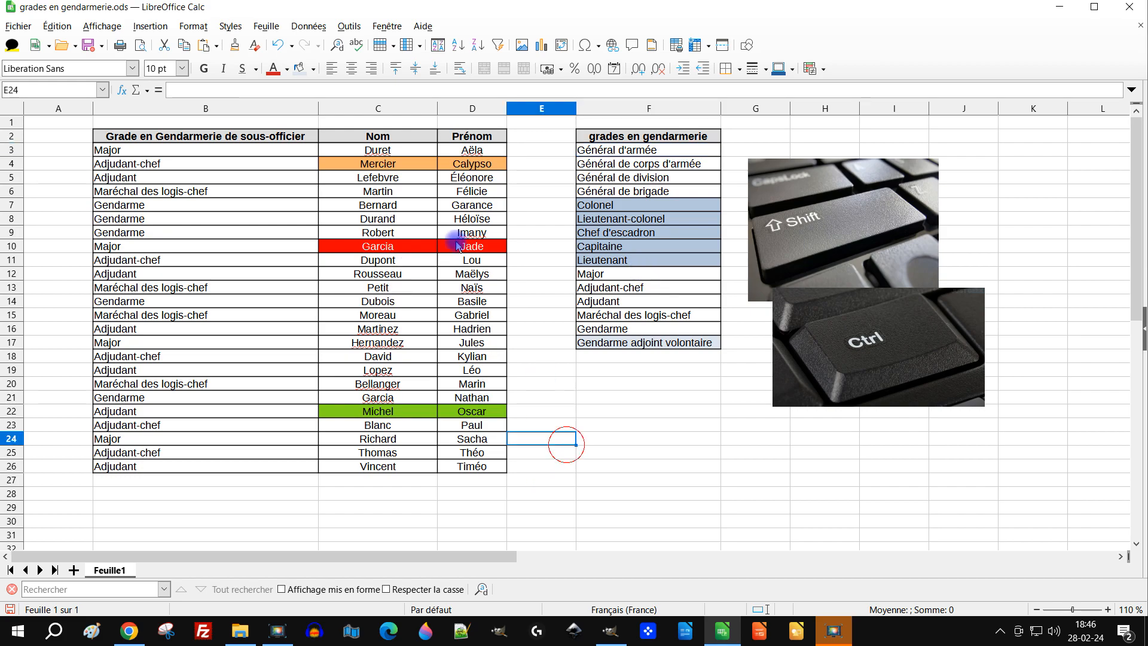
- Correct the heading in B2 to read "Grades en Gendarmerie de sous-officier"
left_click(142, 140)
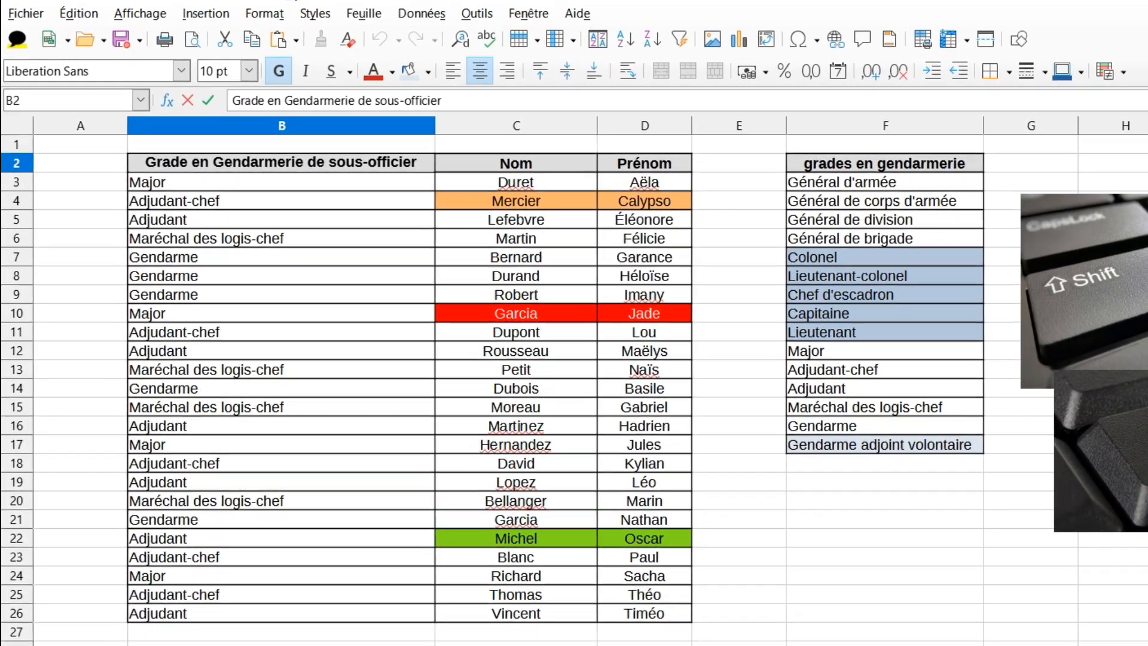
type("s")
key("Return")
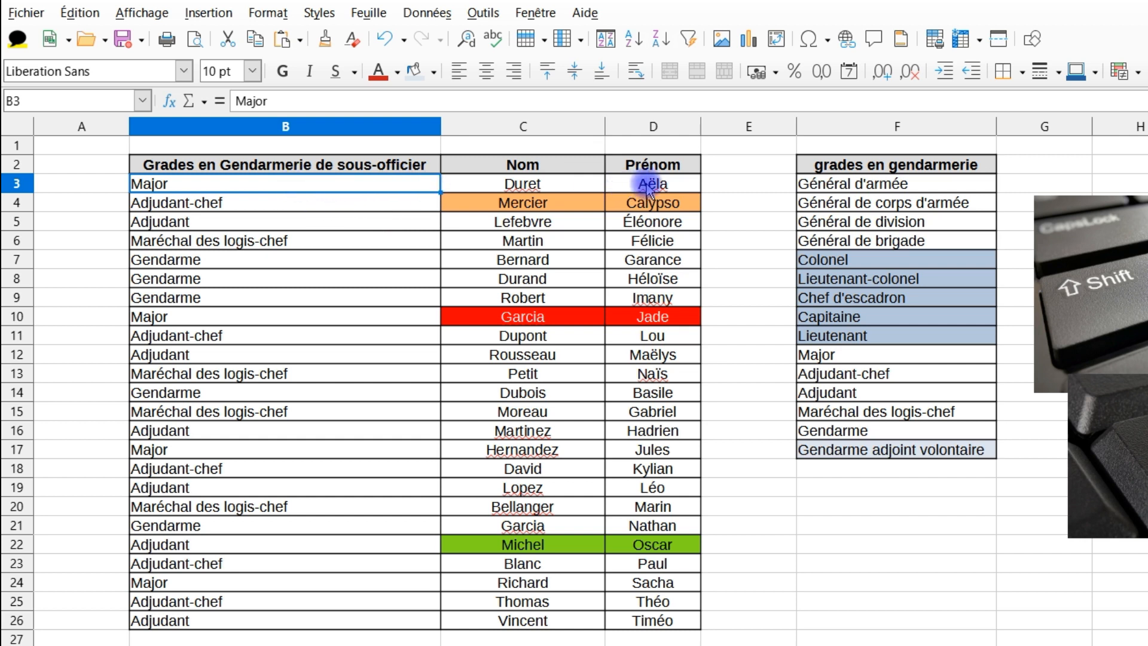
- Select B3:D26 starting from D3 and sort the rows by Prénom in descending, then ascending order
left_click(685, 185)
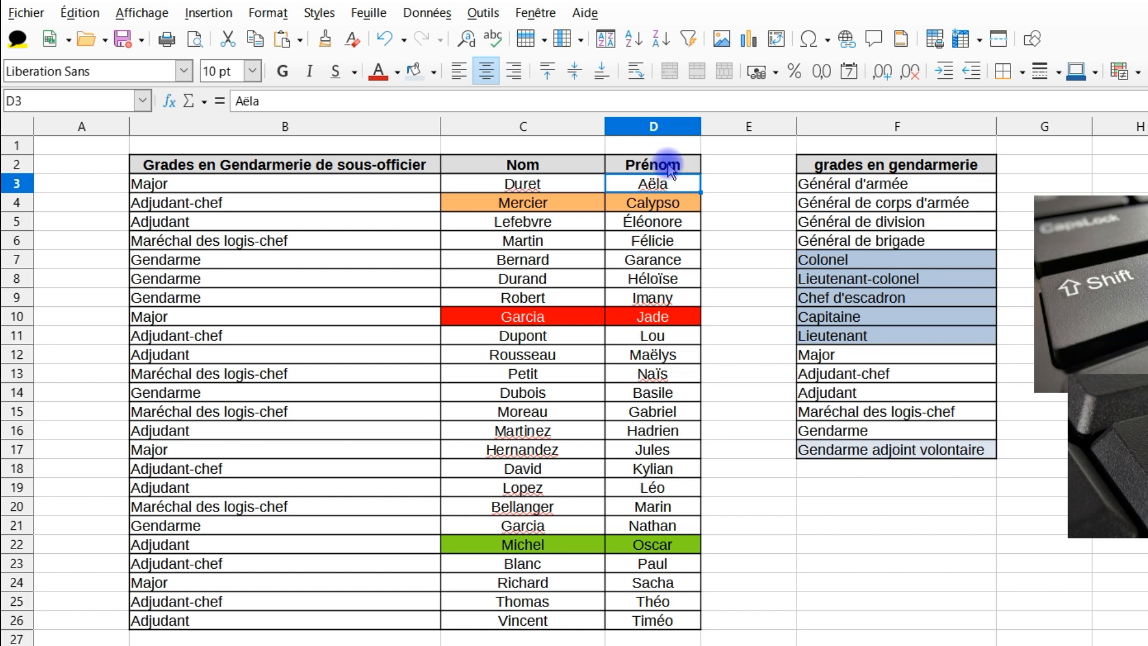
left_click_drag(678, 183, 221, 628)
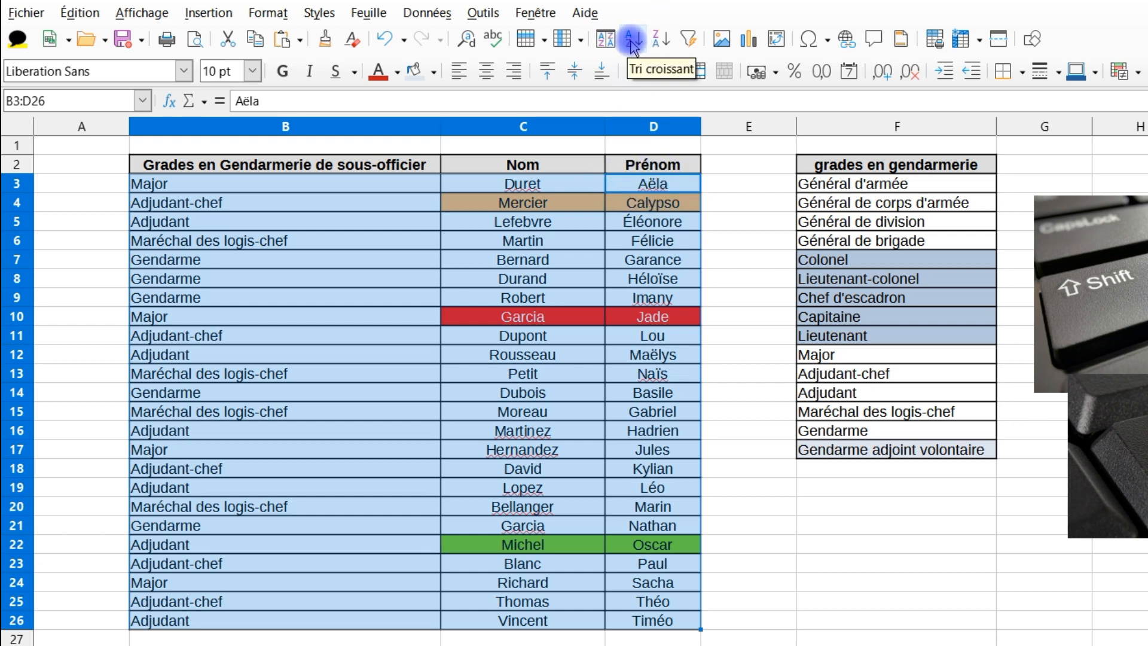
left_click(664, 43)
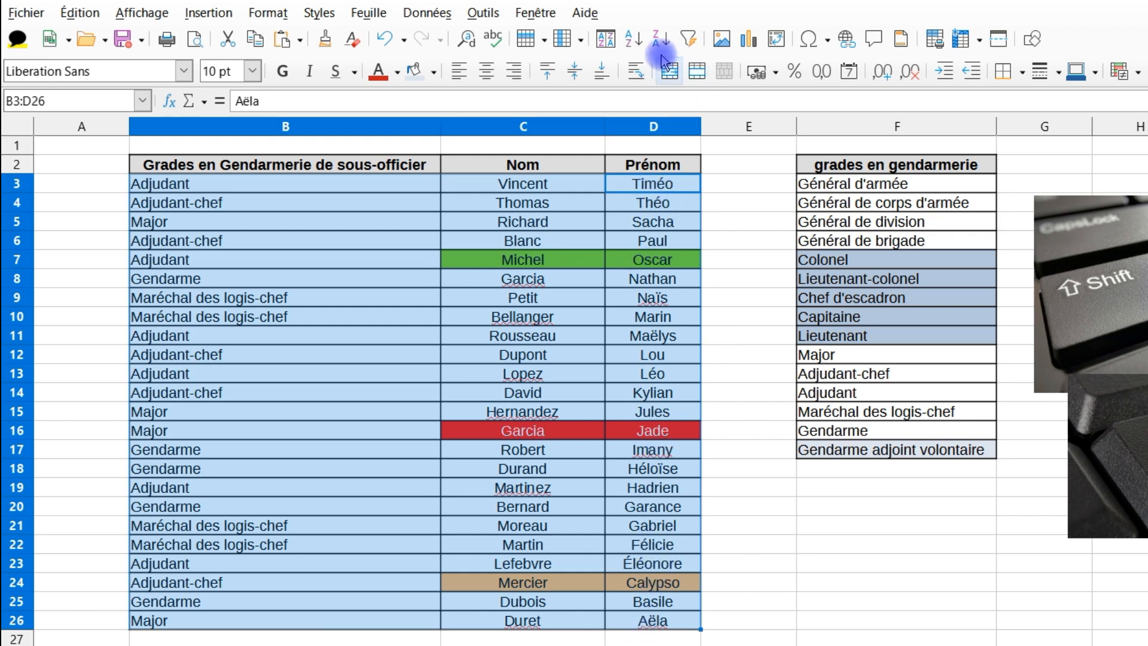
left_click(634, 41)
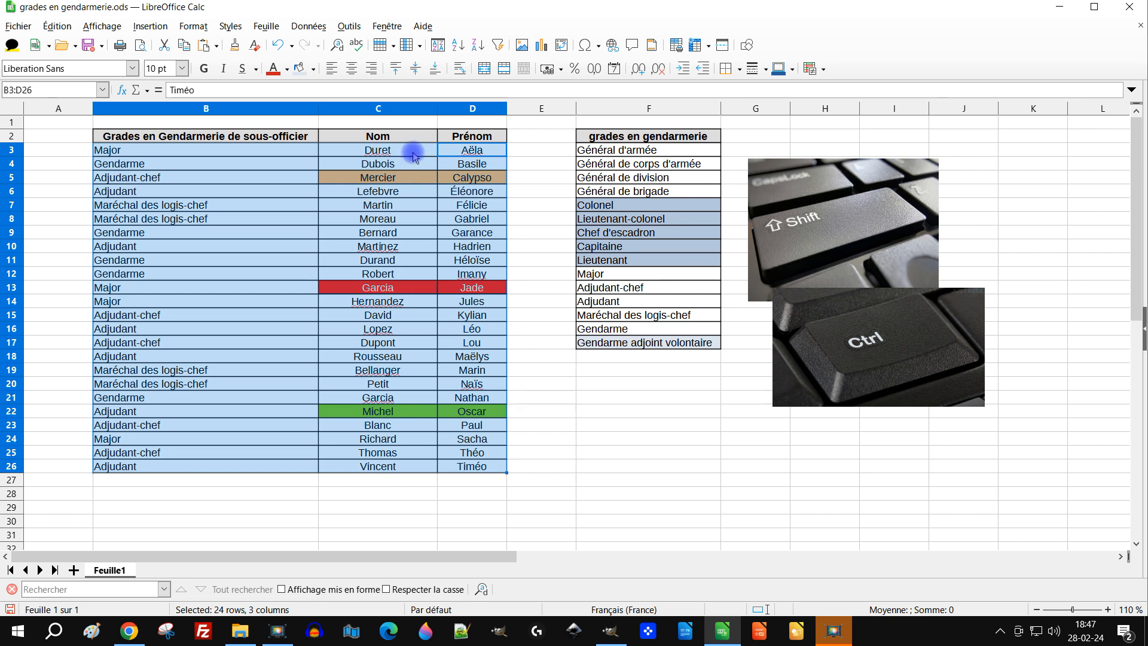
- Reselect B3:D26 with C3 as the active cell and sort the rows by Nom in descending, then ascending order
left_click(411, 150)
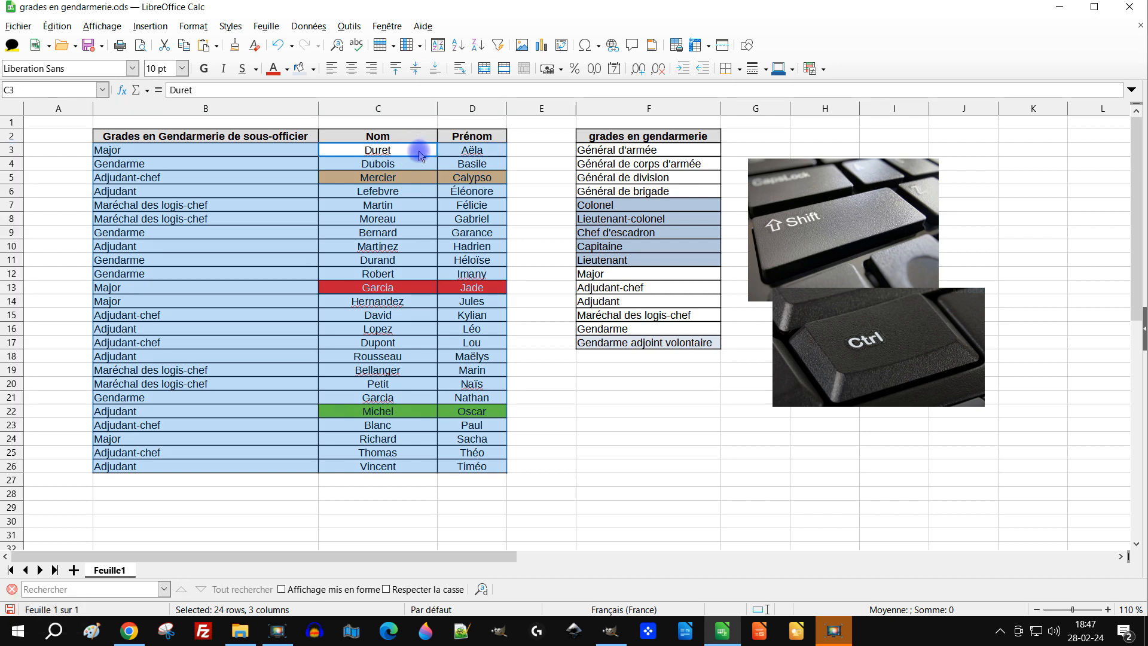
left_click(418, 151, "ctrl")
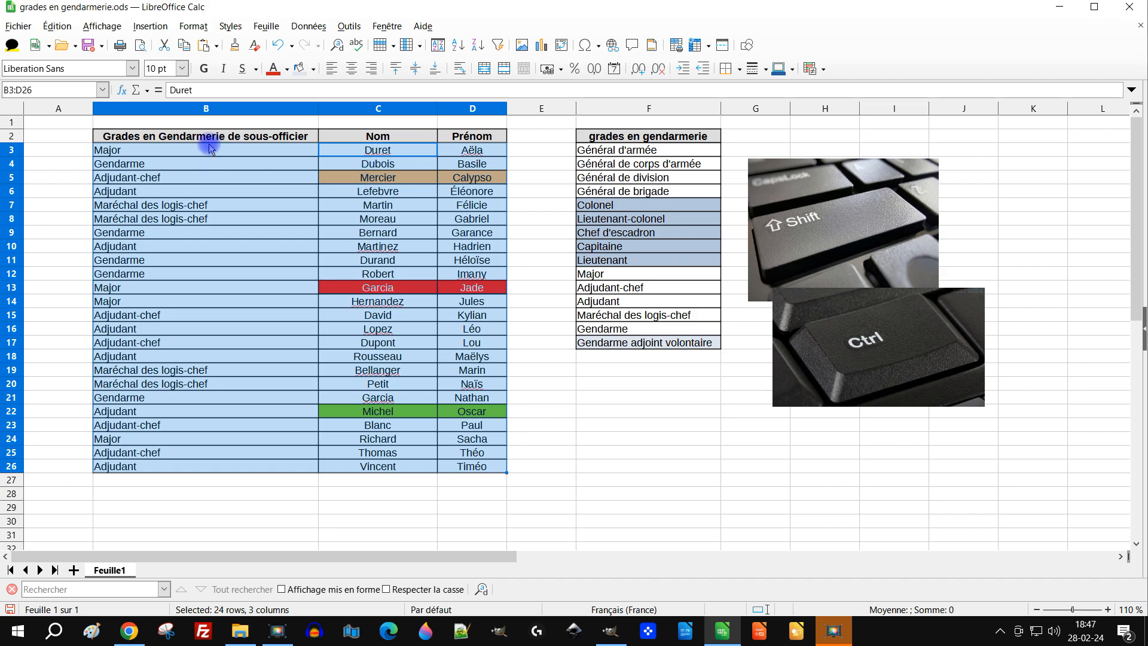
left_click(180, 152)
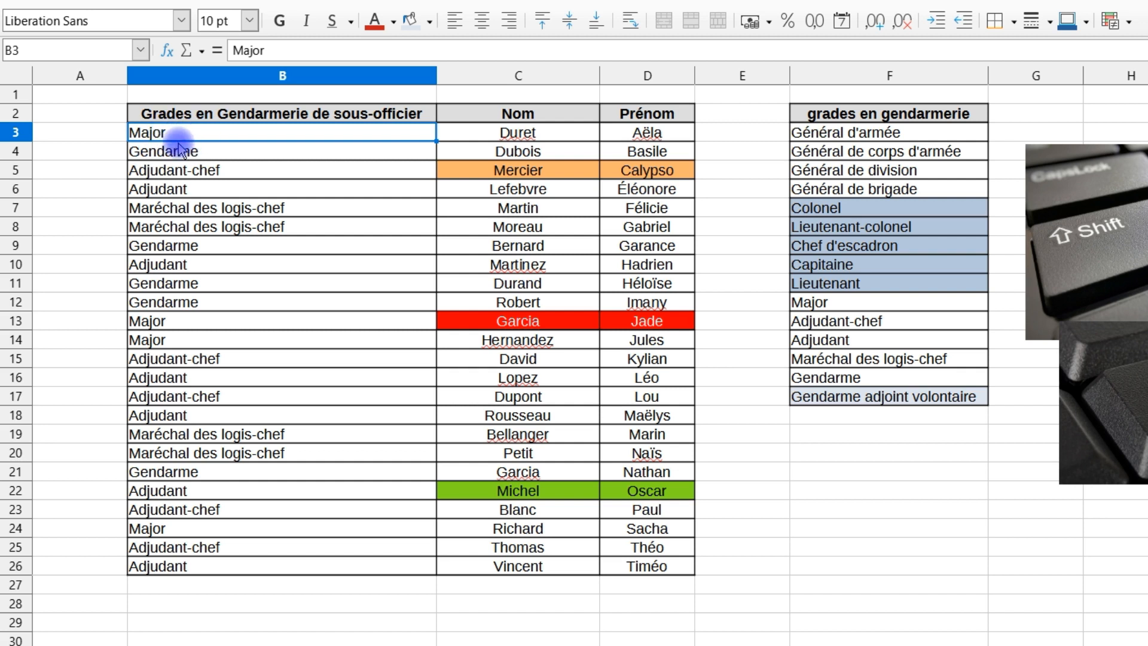
left_click(666, 573, "shift")
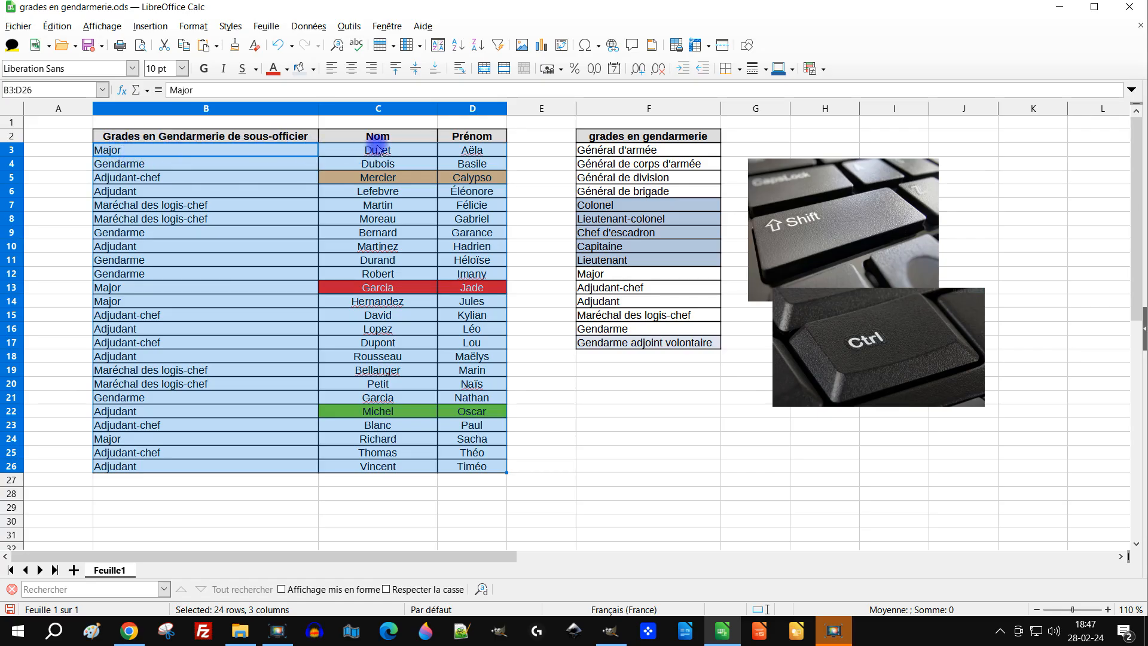
left_click(410, 149, "ctrl")
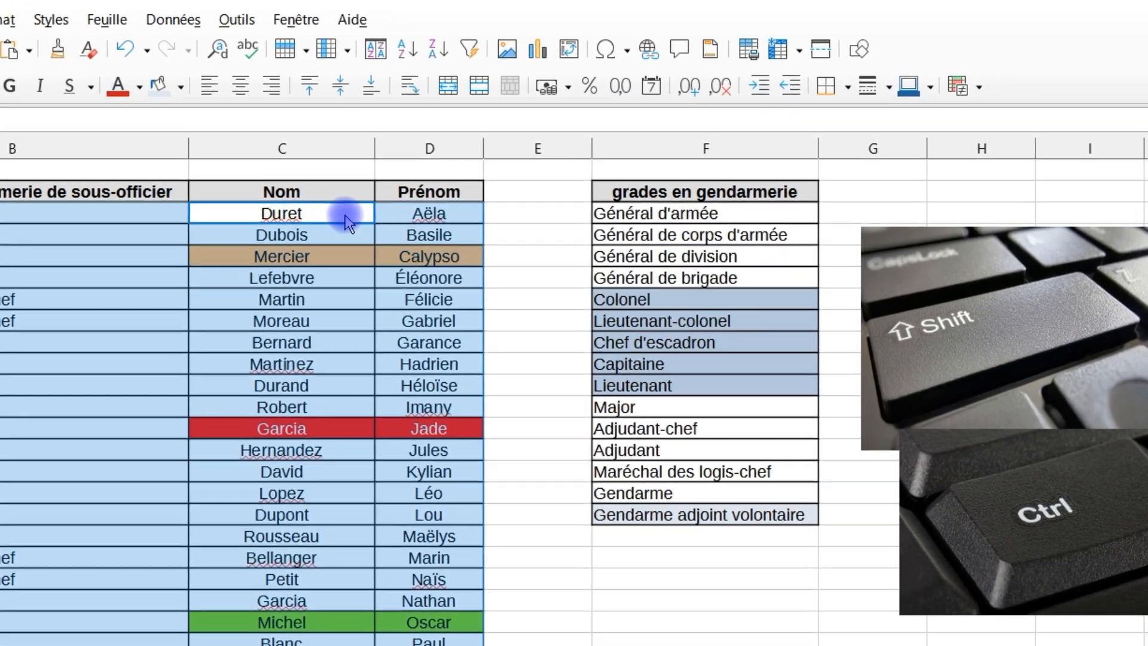
left_click(345, 216, "ctrl")
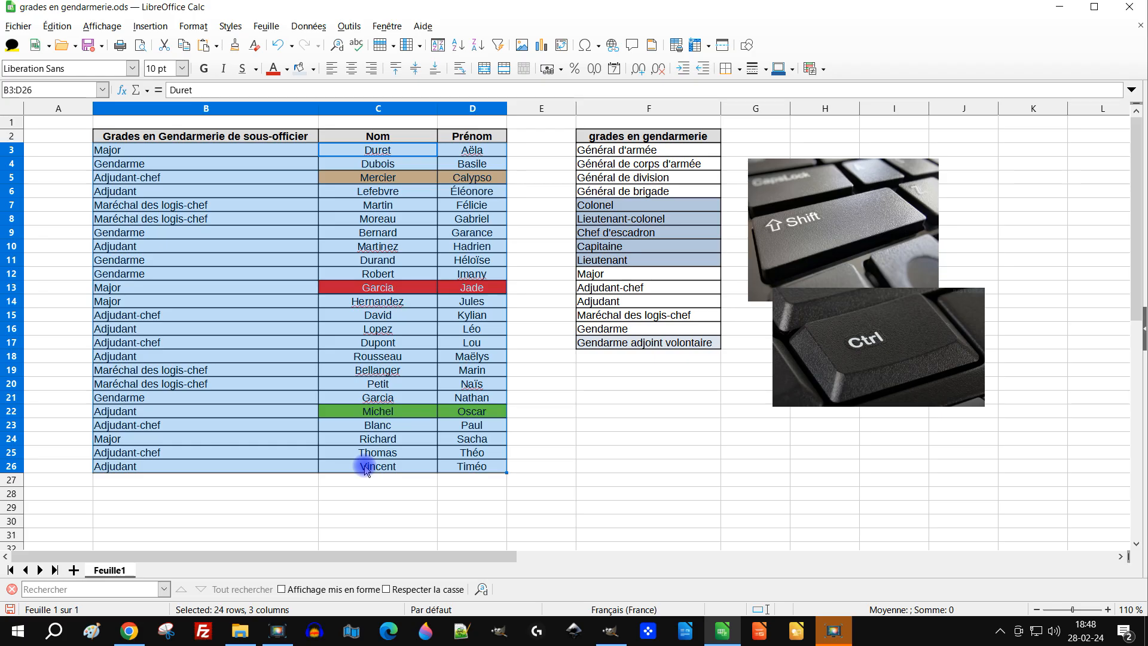
left_click(479, 46)
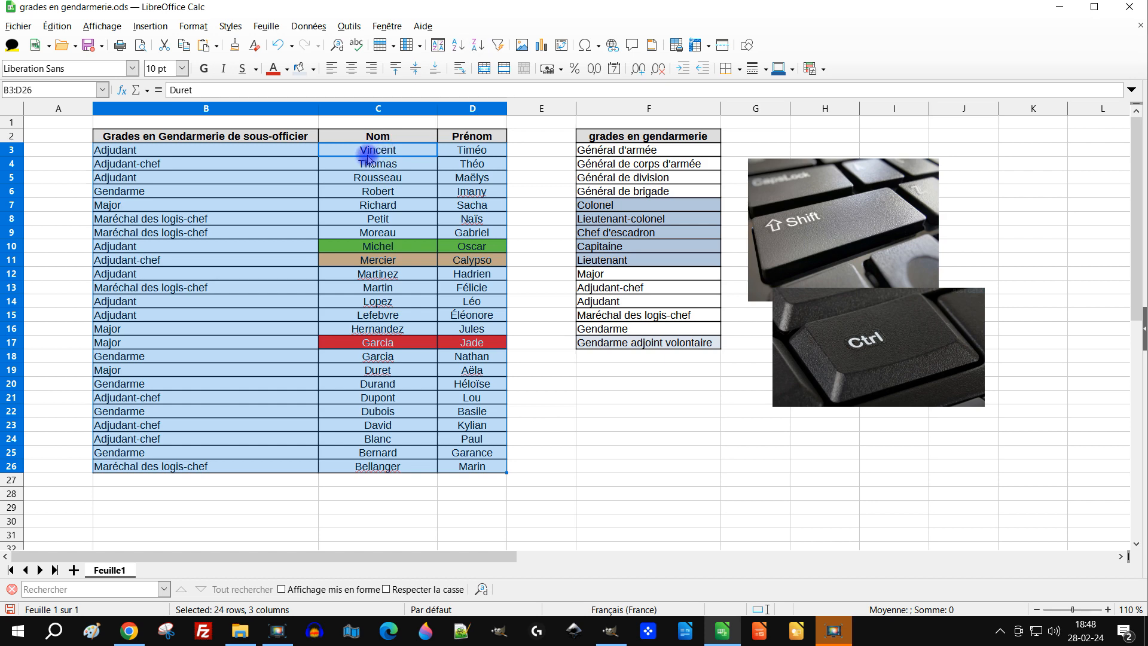
left_click(458, 46)
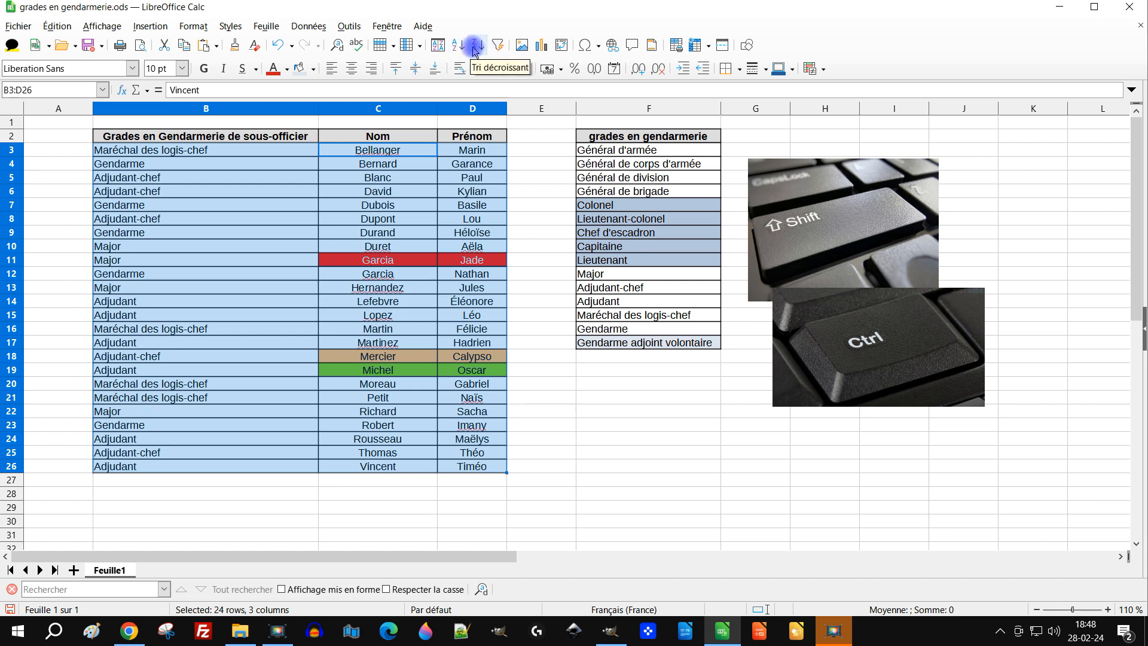
- Select B3:D26 from B3 and sort by rank in ascending, descending, then ascending order again, and clear the selection
left_click(252, 153)
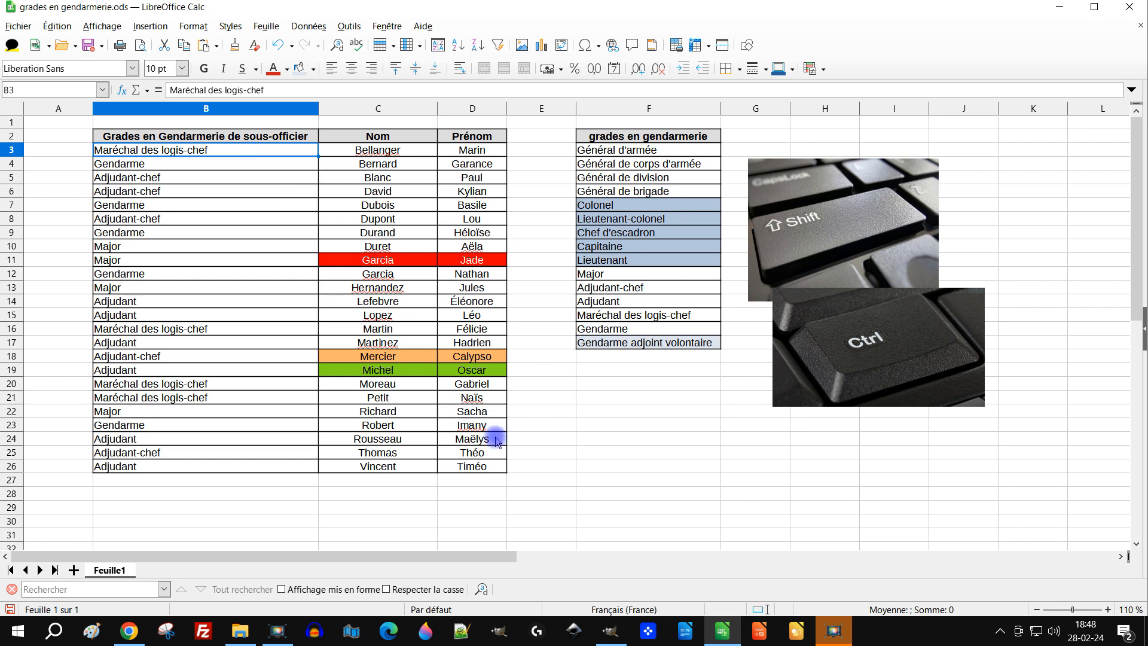
left_click(483, 469, "shift")
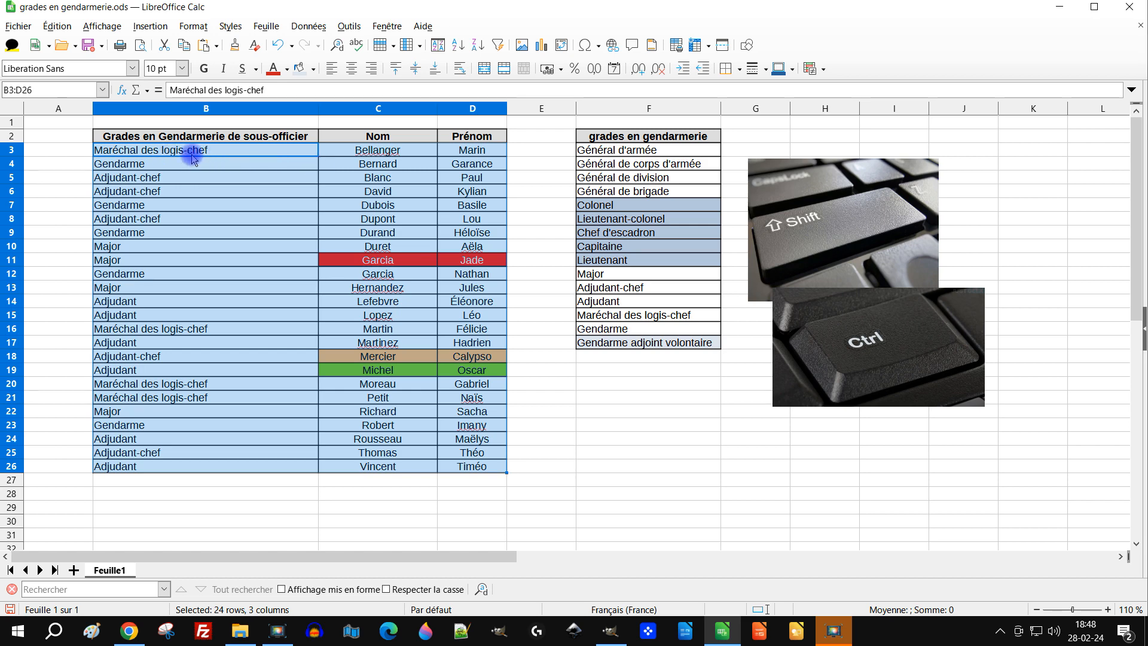
left_click(459, 46)
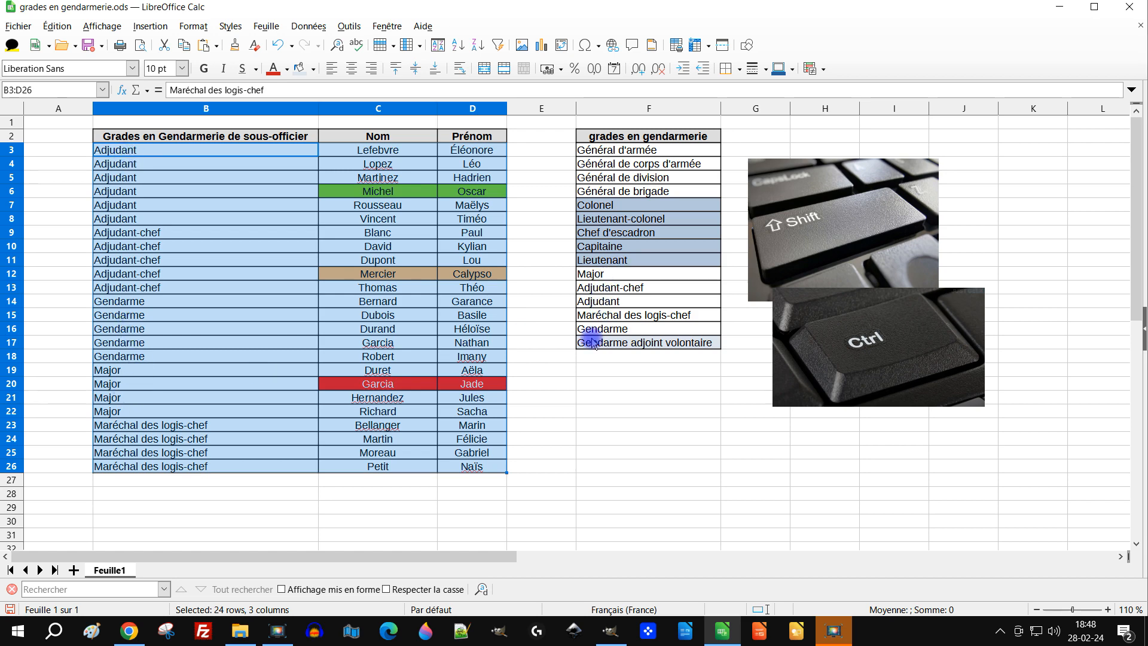
left_click(477, 45)
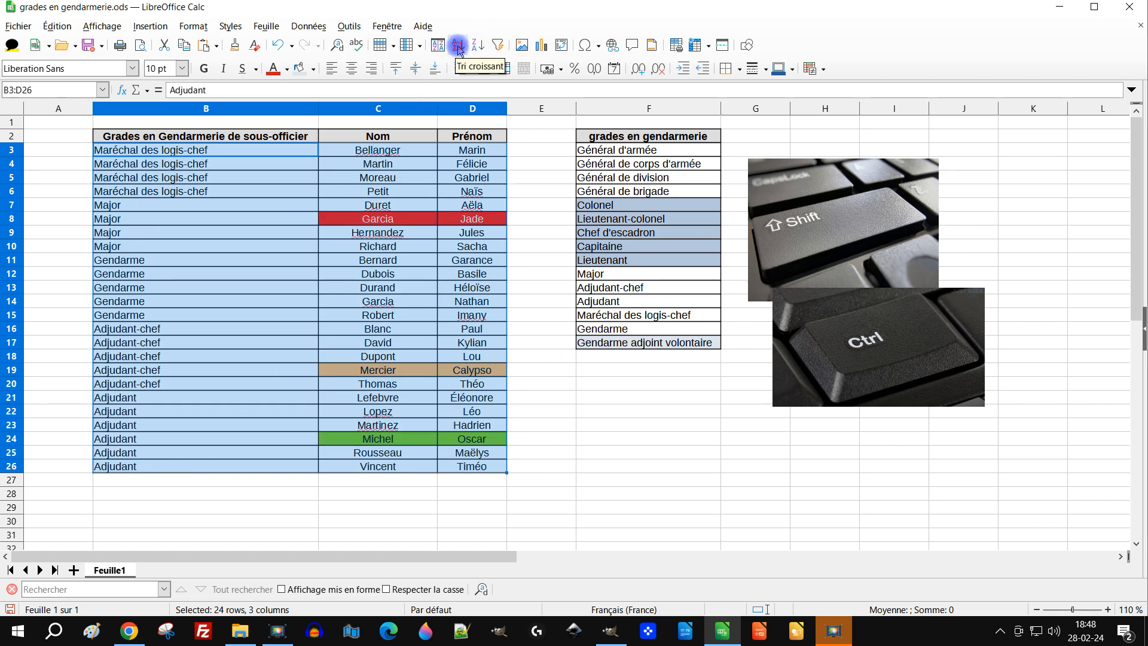
left_click(458, 45)
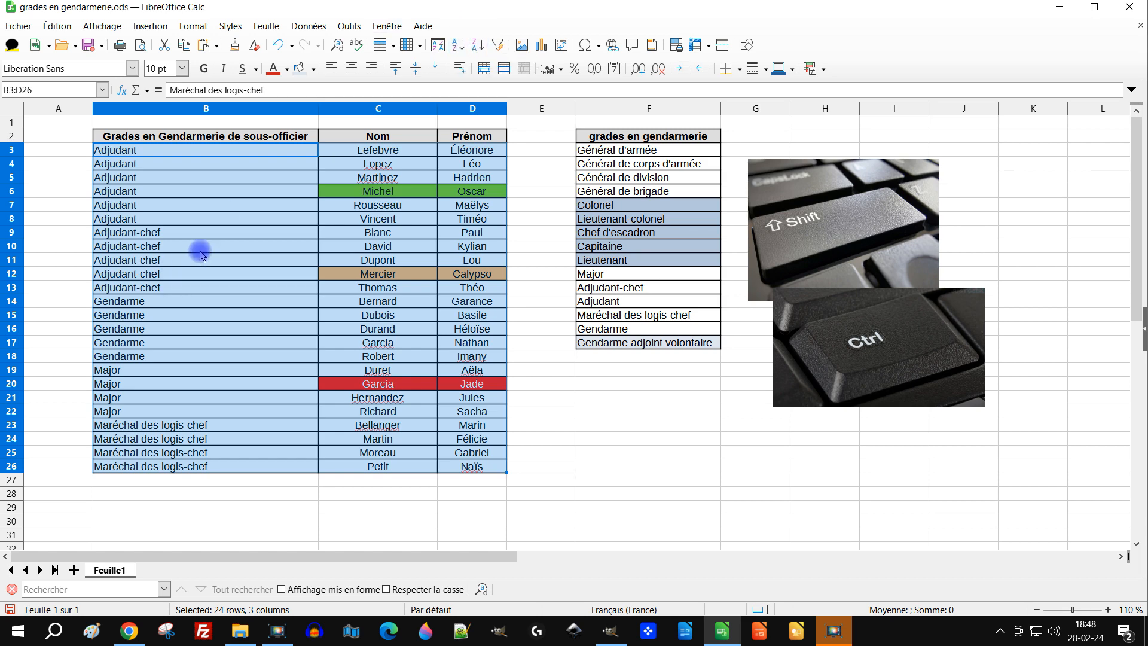
left_click(336, 163)
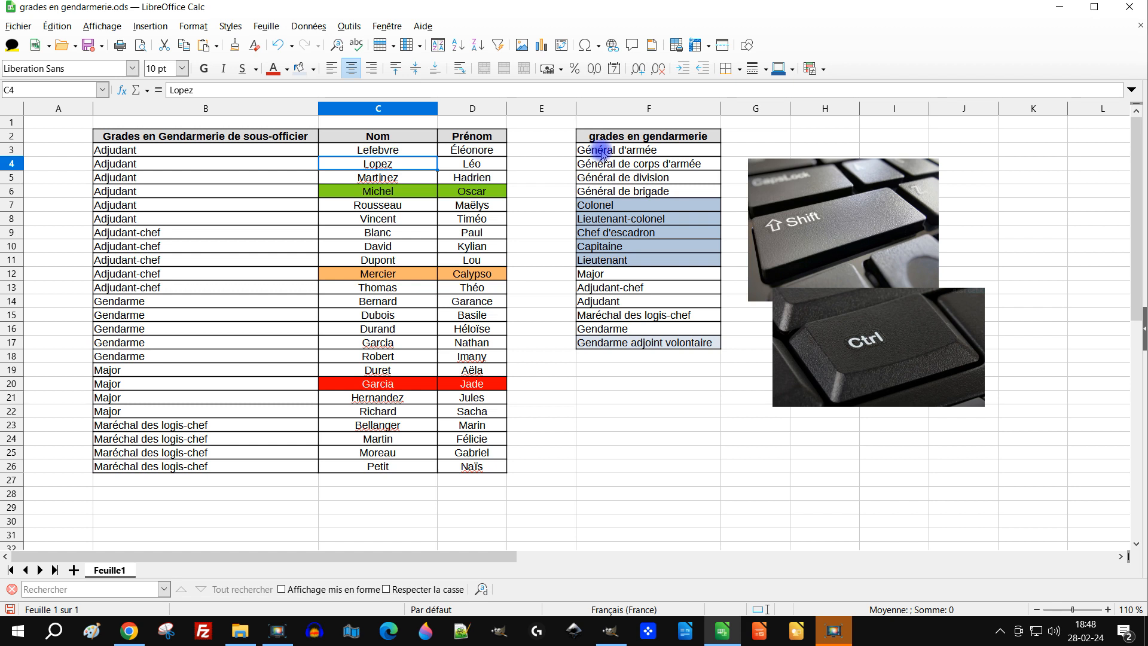
- Select the rank list F3:F17 and open the Listes de tri settings in the Calc options
left_click_drag(617, 153, 620, 341)
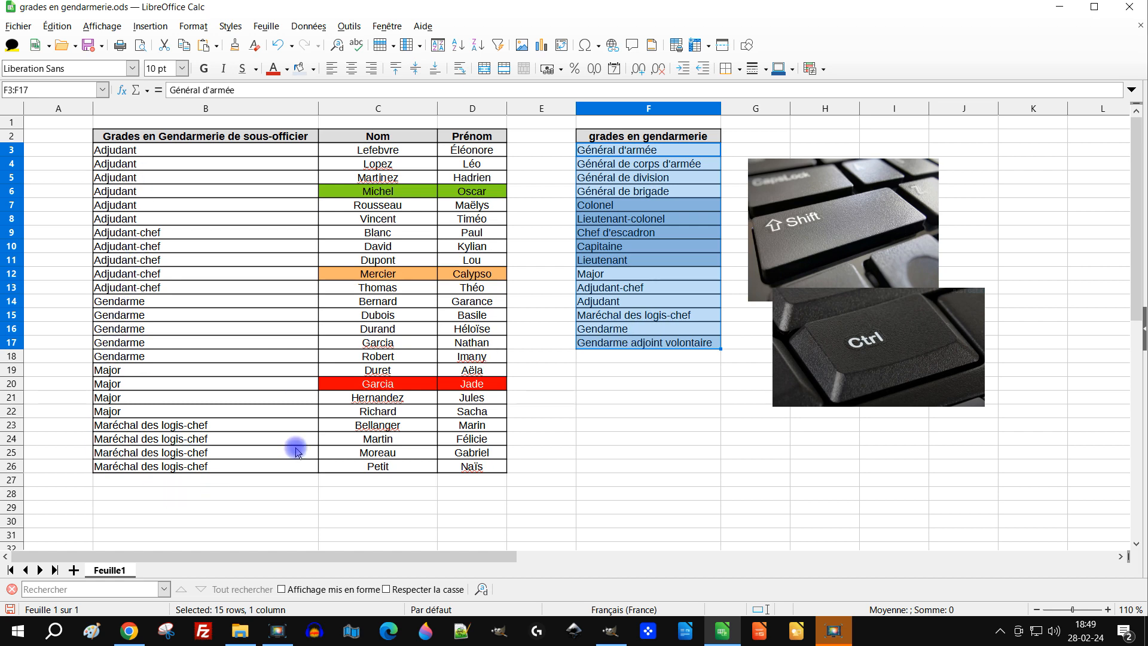
left_click(349, 27)
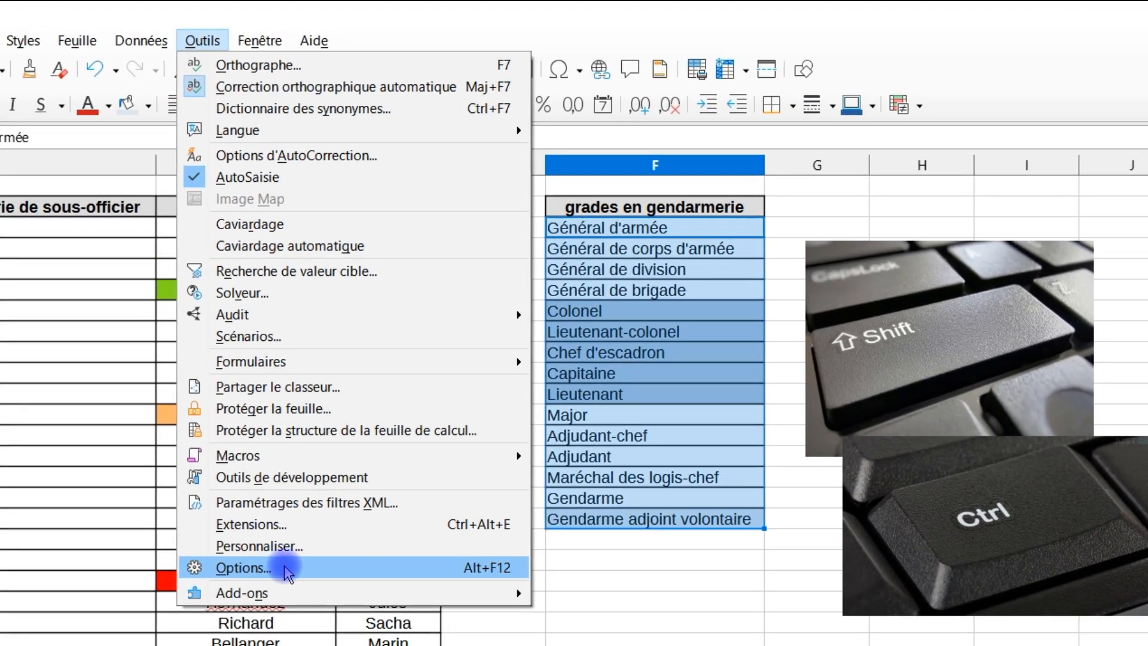
left_click(287, 571)
left_click(329, 302)
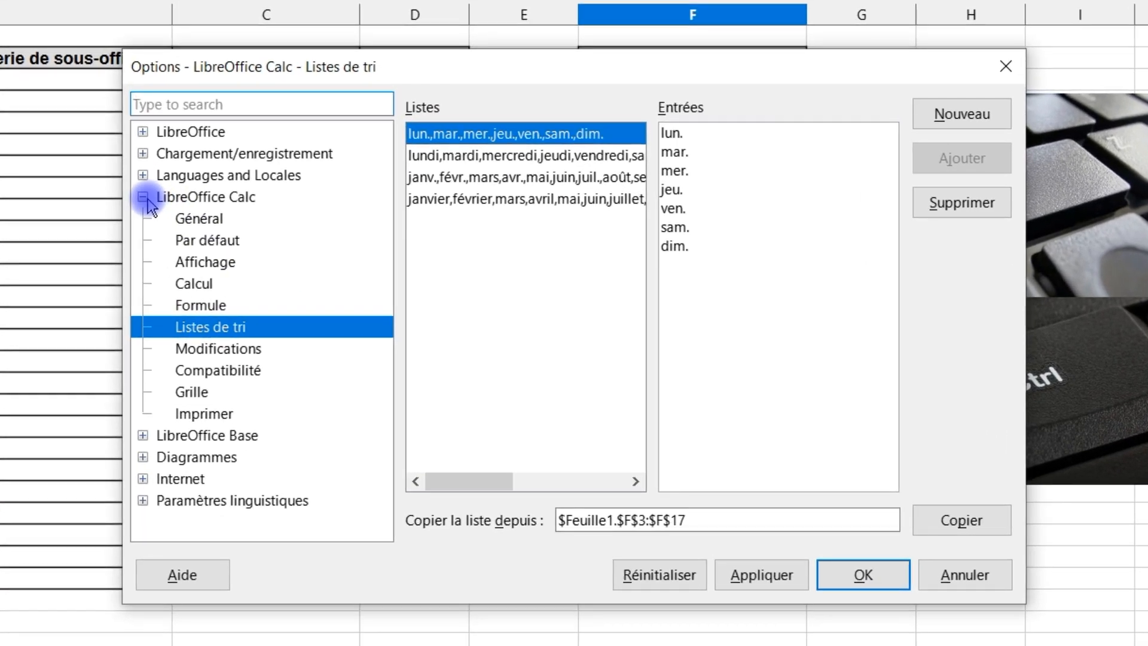
- Collapse LibreOffice Calc and expand the LibreOffice and Chargement/enregistrement categories to examine the options tree
left_click(143, 198)
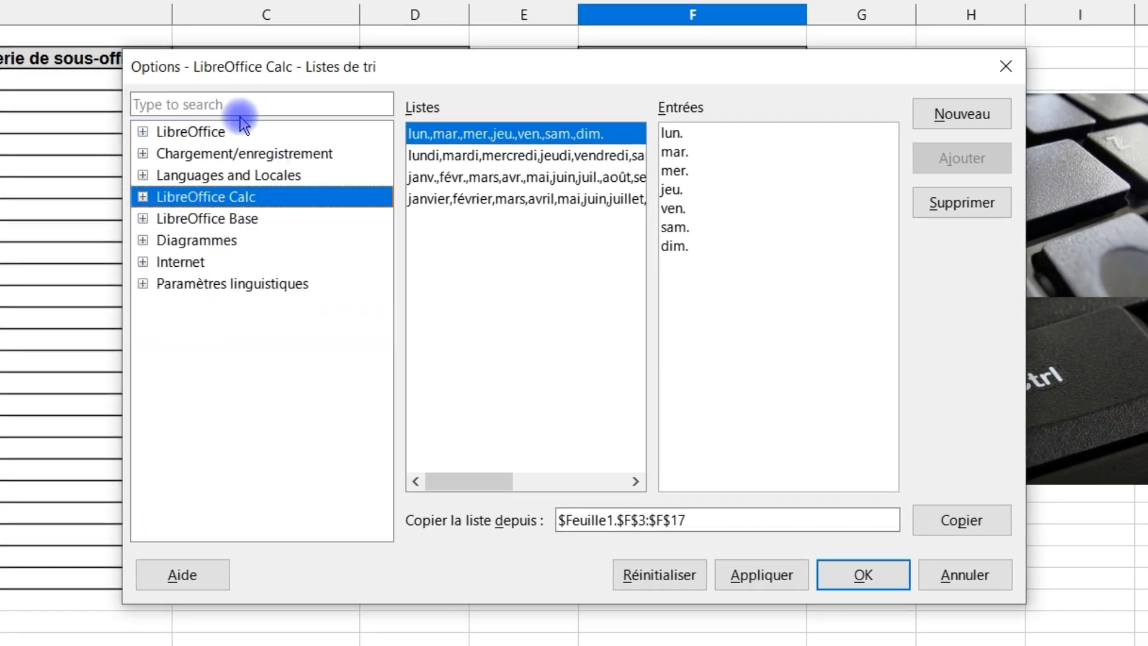
left_click(145, 131)
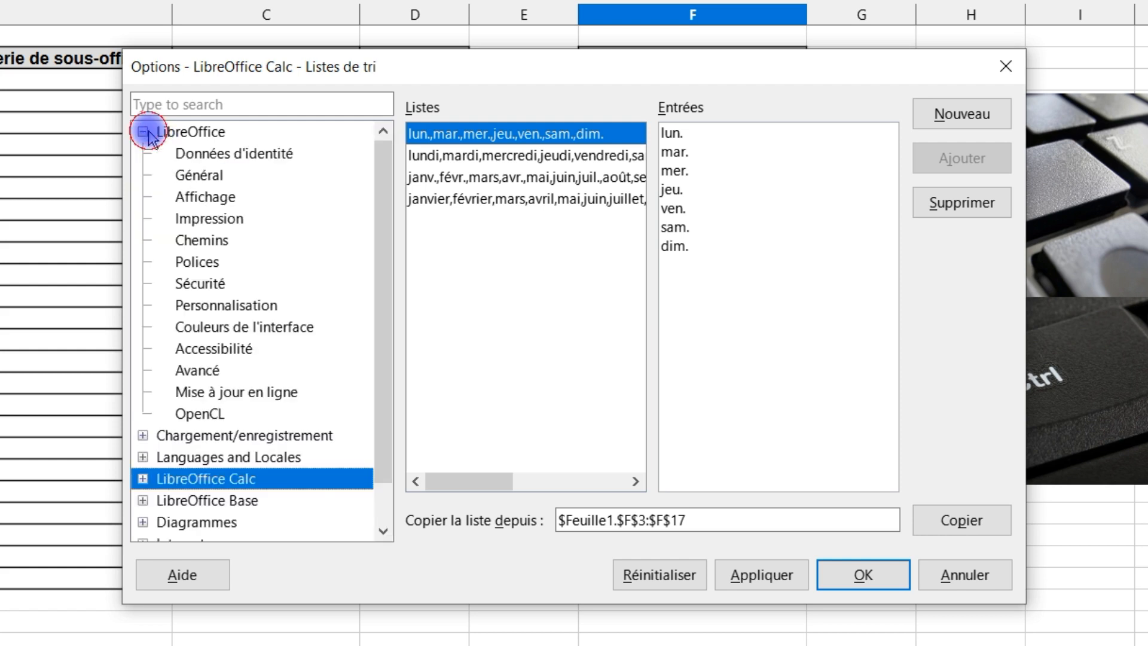
left_click(145, 436)
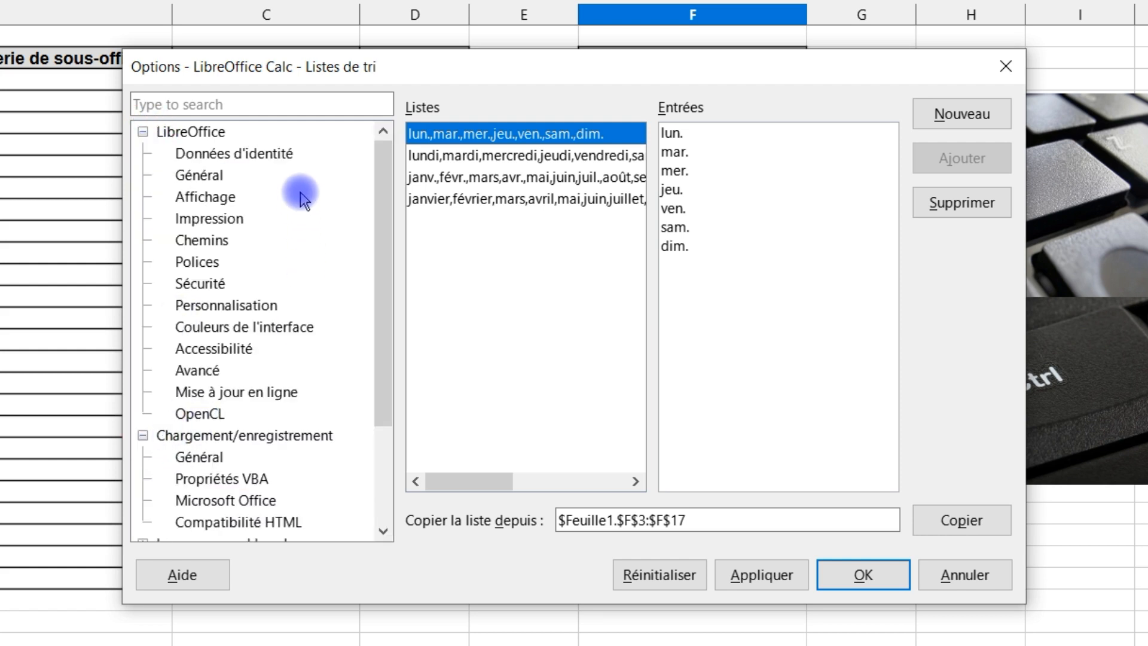
scroll(301, 193, "down", 2)
scroll(292, 206, "up", 2)
scroll(294, 208, "down", 2)
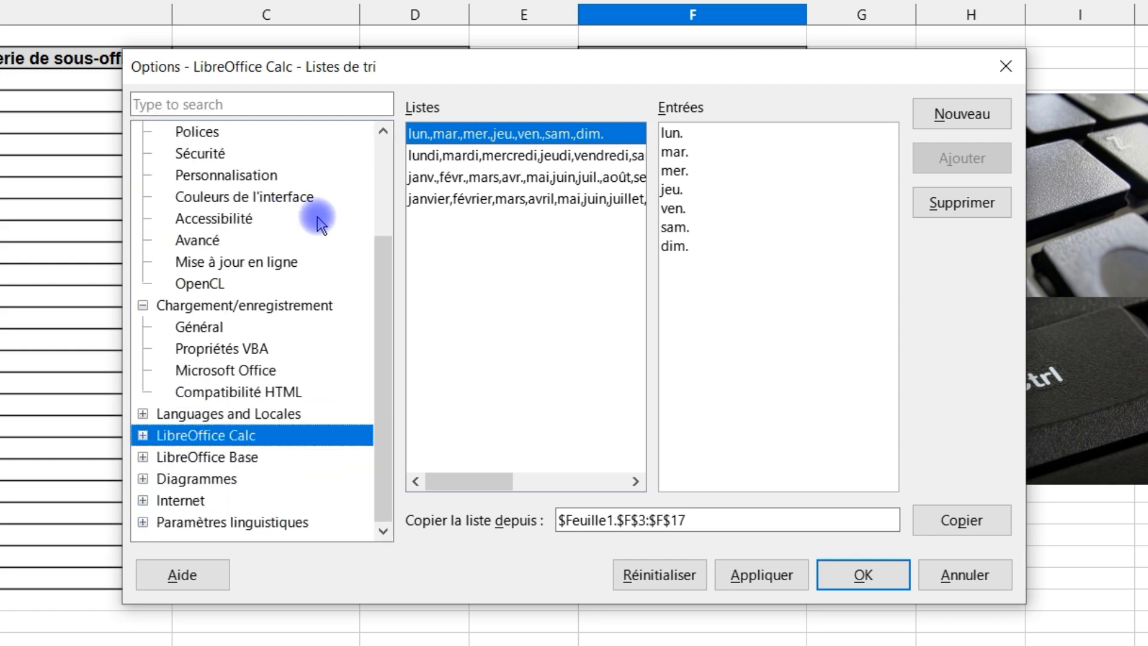
- Return to Listes de tri under LibreOffice Calc, copy the list from $Feuille1.$F$3:$F$17 as a new sort list, and save the options
left_click(143, 436)
scroll(267, 314, "down", 3)
scroll(266, 314, "down", 1)
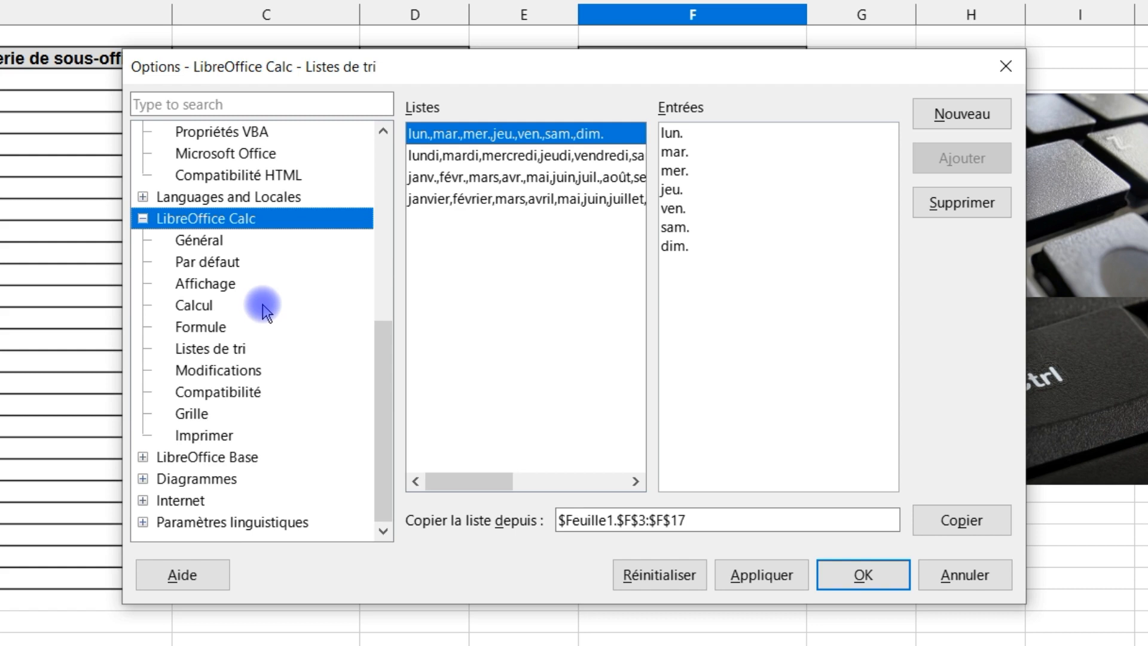
left_click(214, 352)
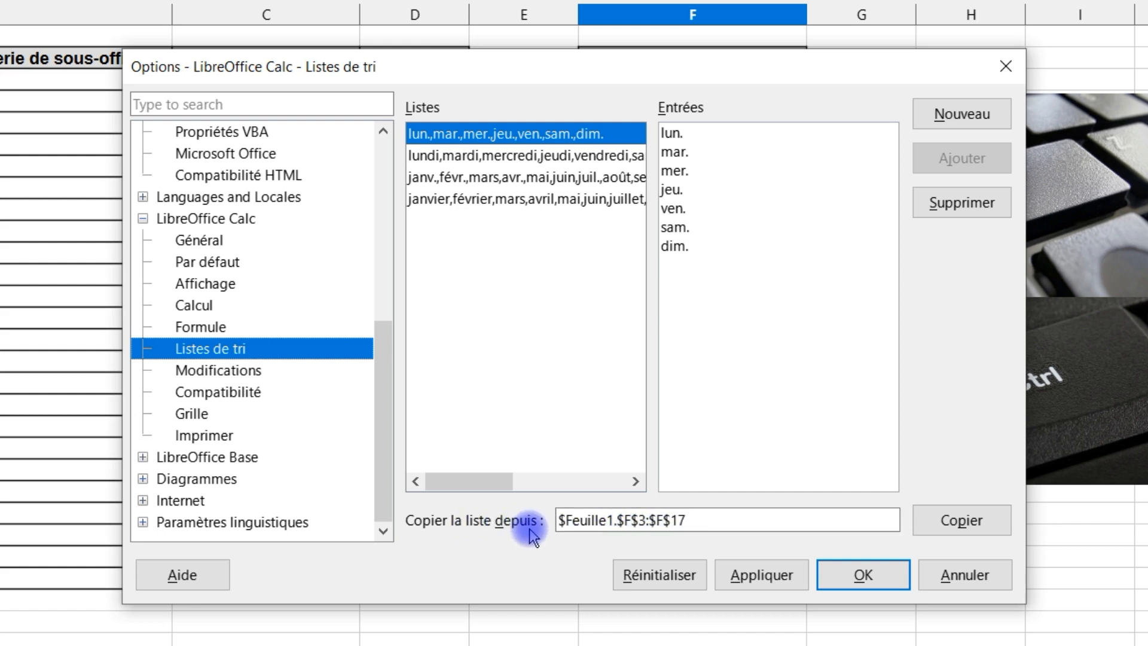
left_click(961, 521)
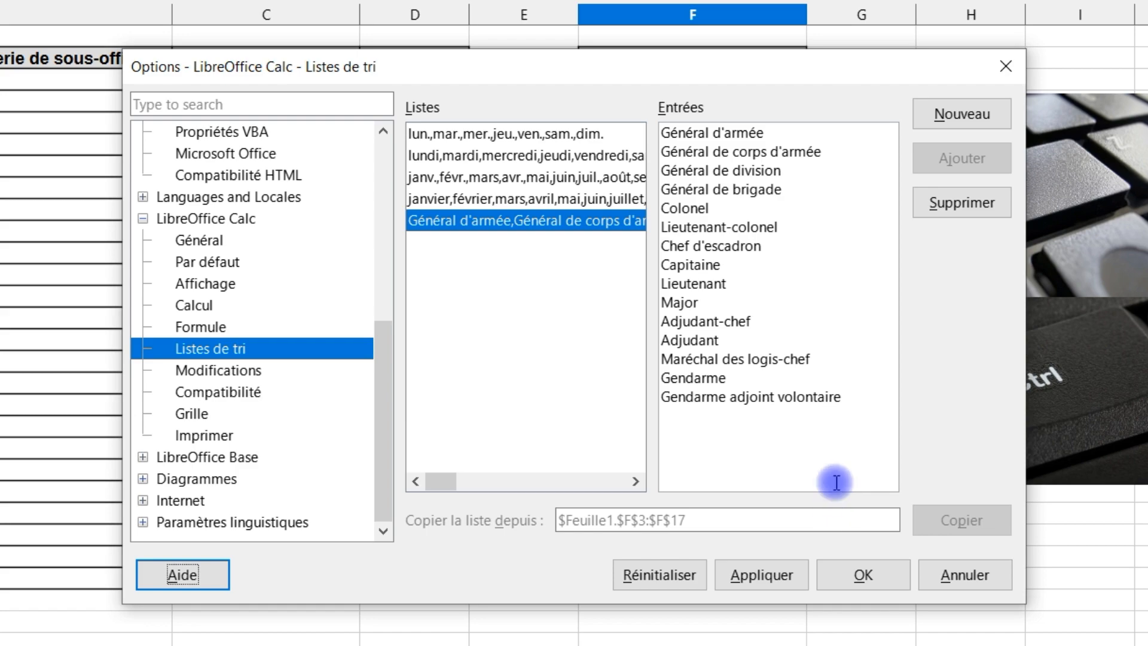
left_click(861, 573)
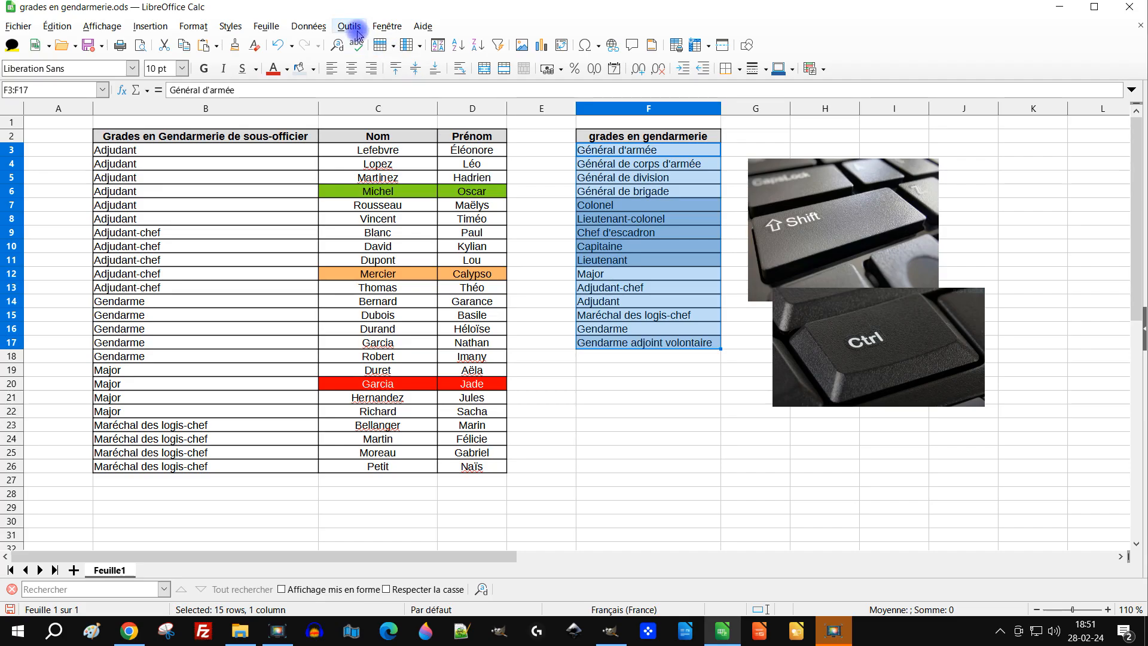
- Reopen the sort list options to check the entries of the new rank list, then close the dialog and deselect the range
left_click(349, 26)
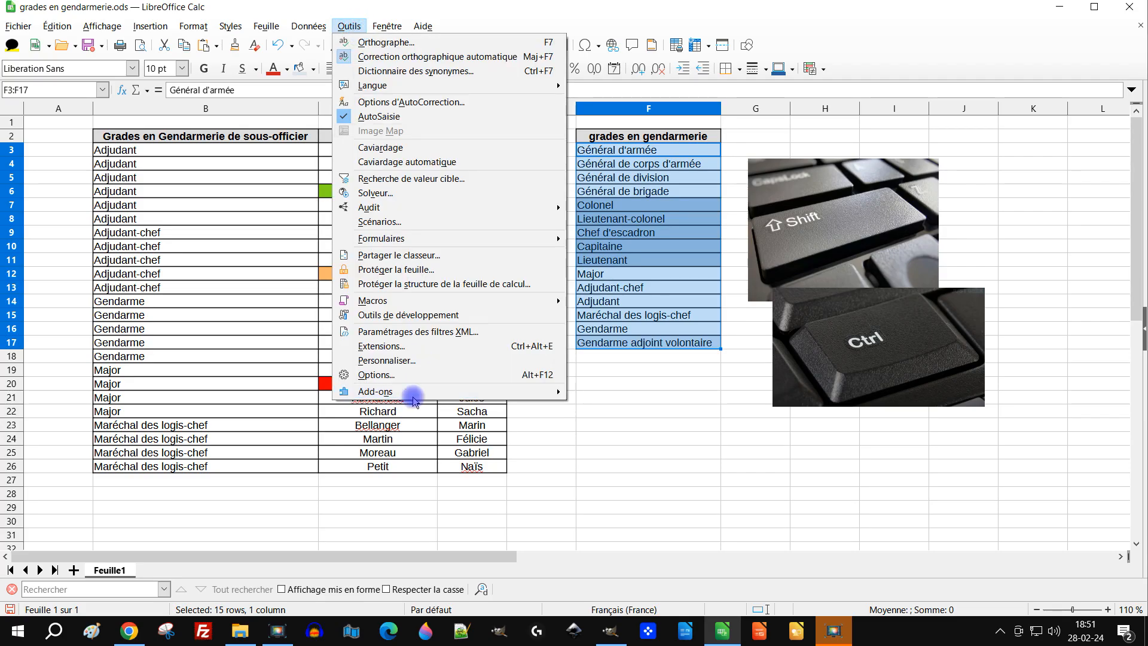
left_click(385, 375)
left_click(521, 242)
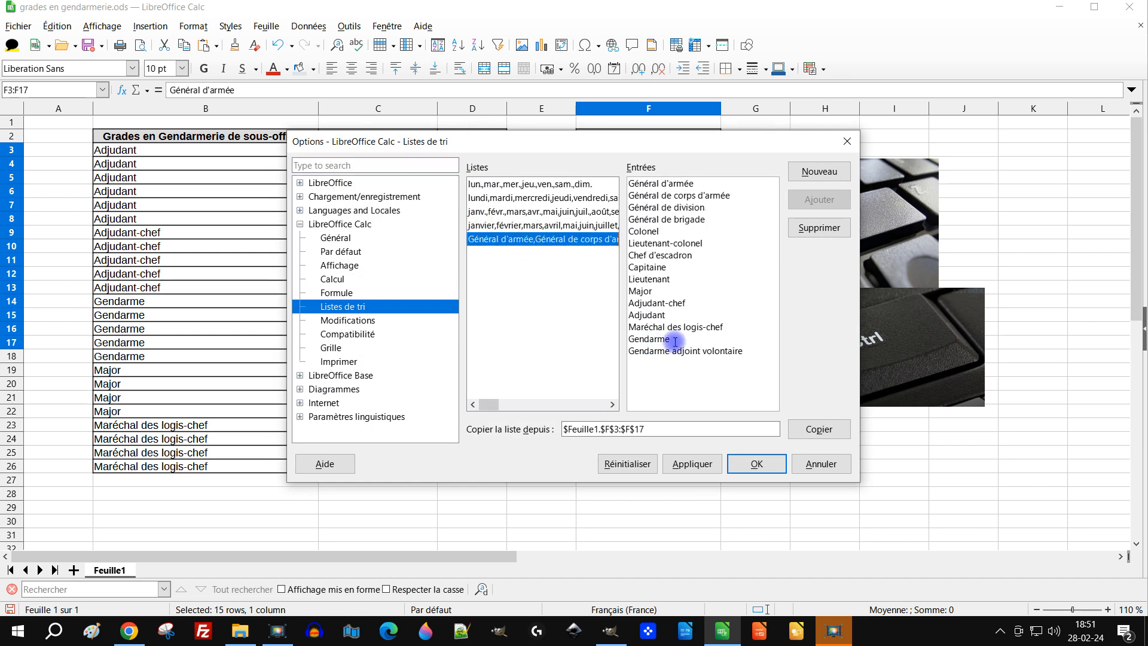
left_click(847, 141)
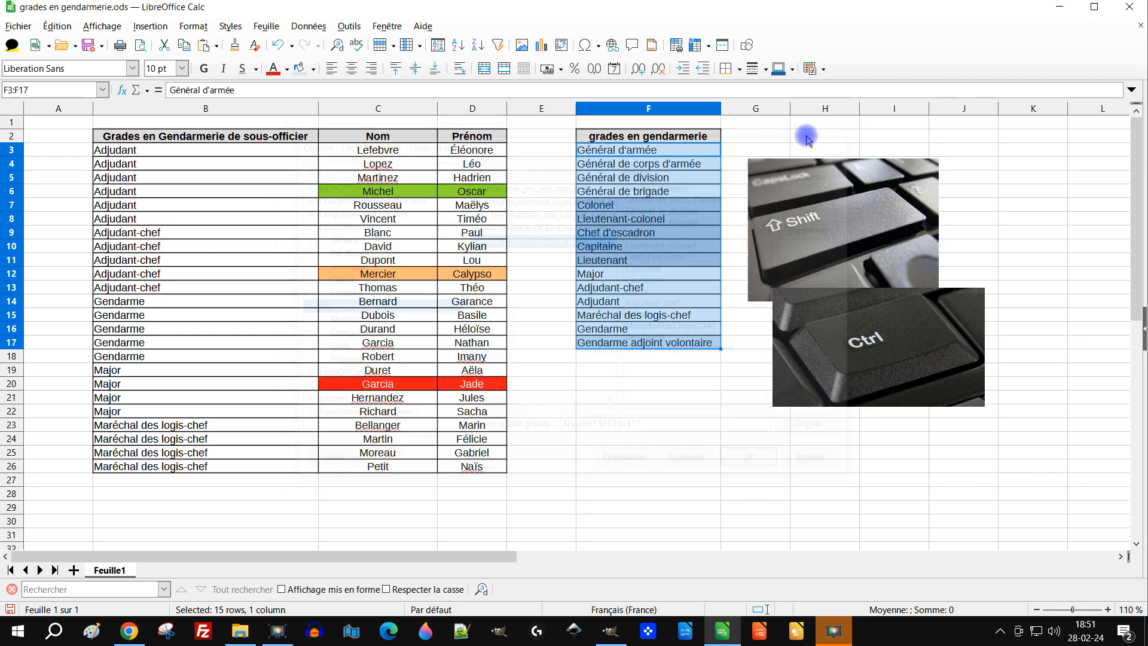
left_click(565, 384)
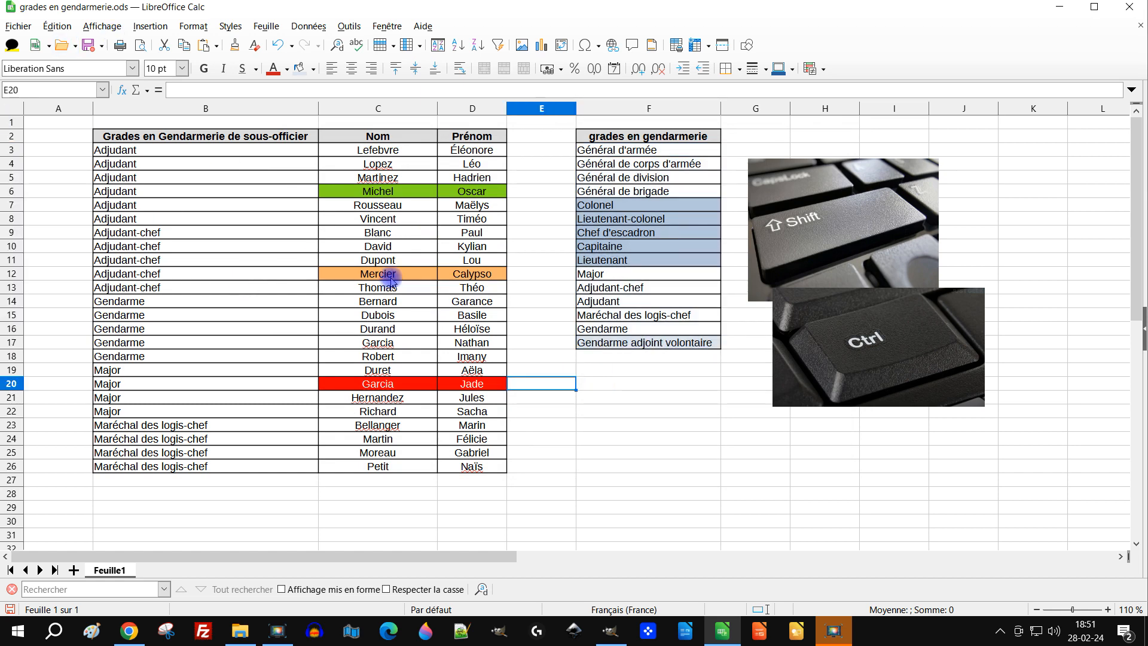
- Select the table data B3:D26 with B26 as the active cell for sorting by rank
left_click_drag(222, 468, 445, 154)
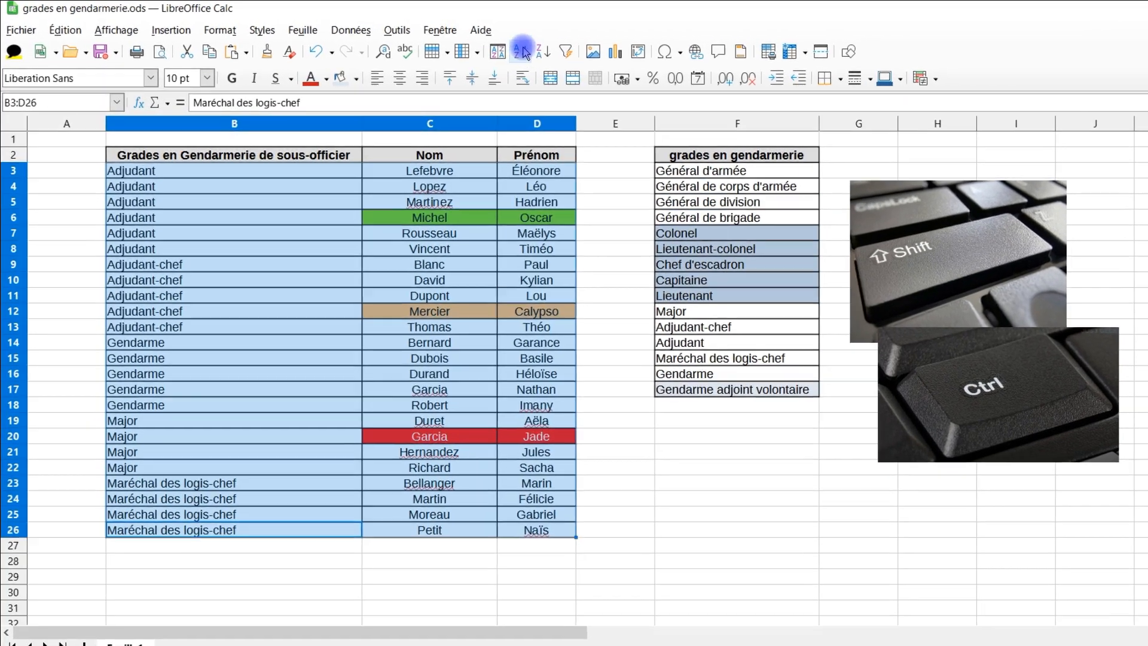